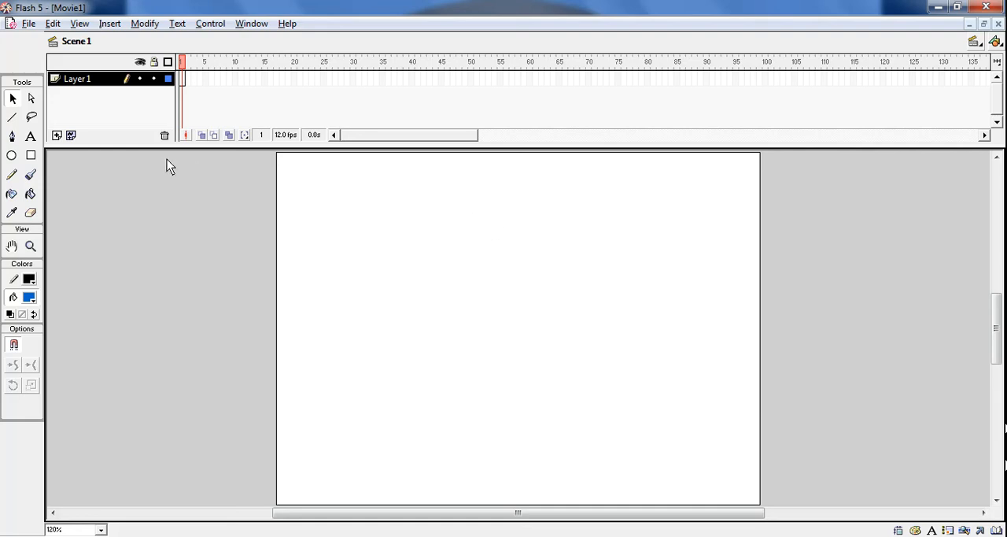
# - Draw a blue-filled circle in the upper-left corner of the stage with the Oval tool
pyautogui.click(10, 156)
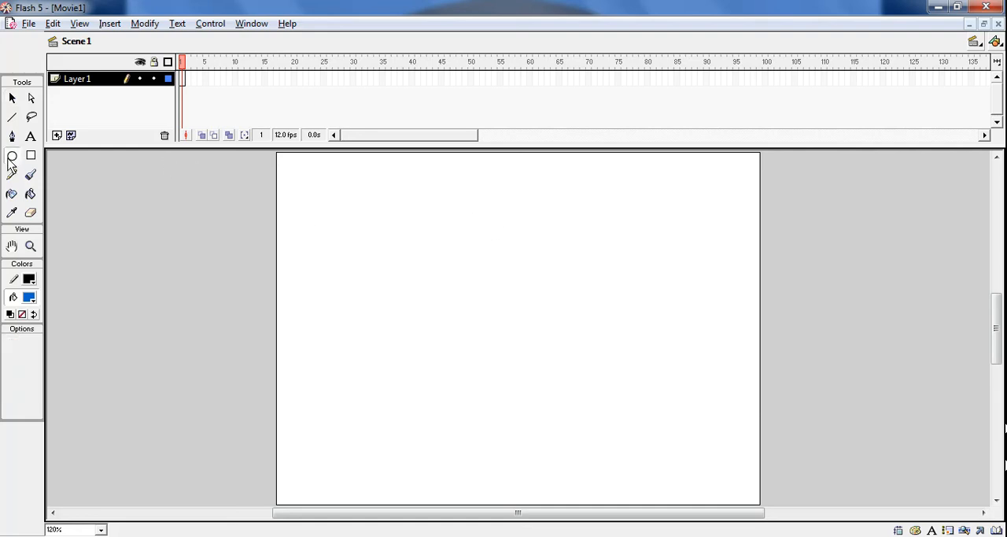
pyautogui.moveTo(299, 167); pyautogui.dragTo(368, 236)
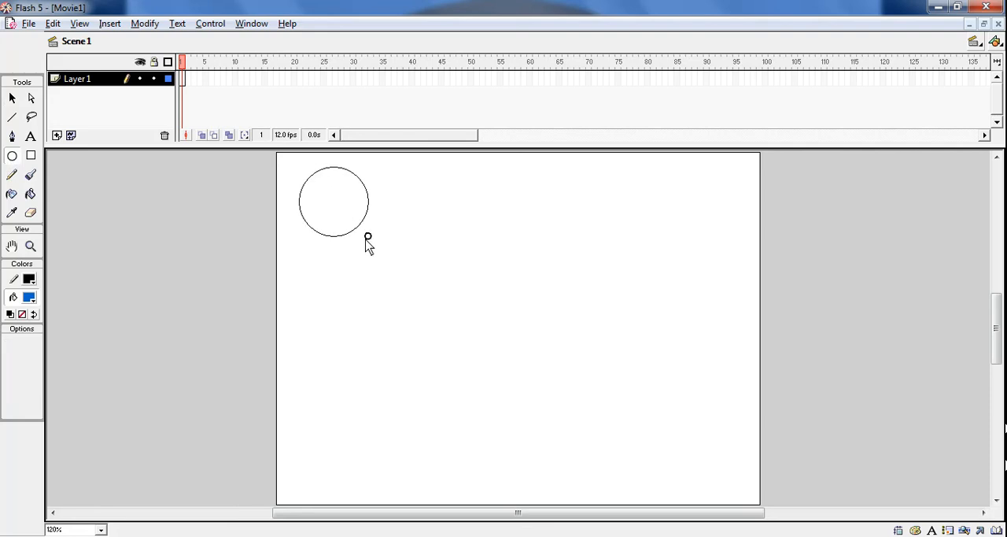
pyautogui.moveTo(368, 236); pyautogui.dragTo(371, 241)
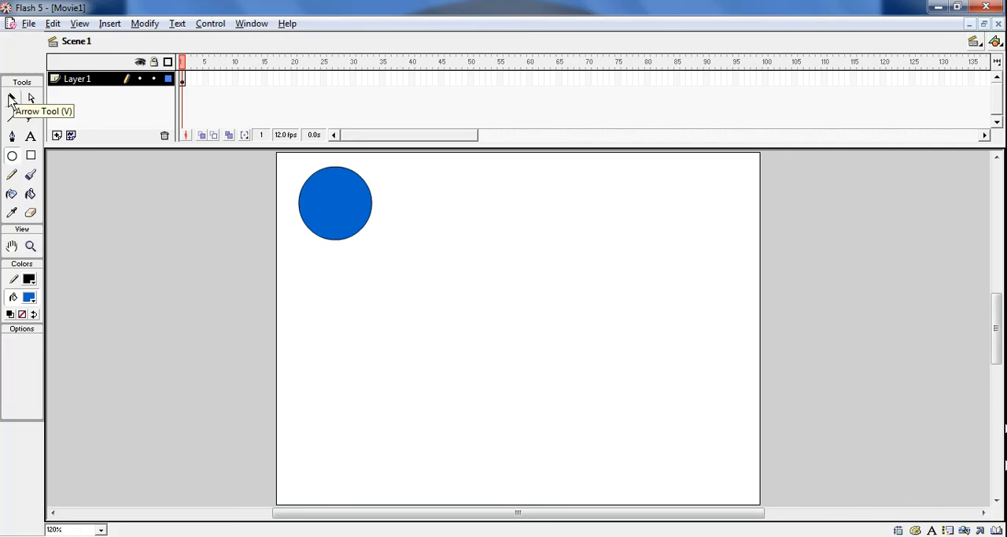
# - Change the circle's fill to the green radial gradient
pyautogui.click(11, 97)
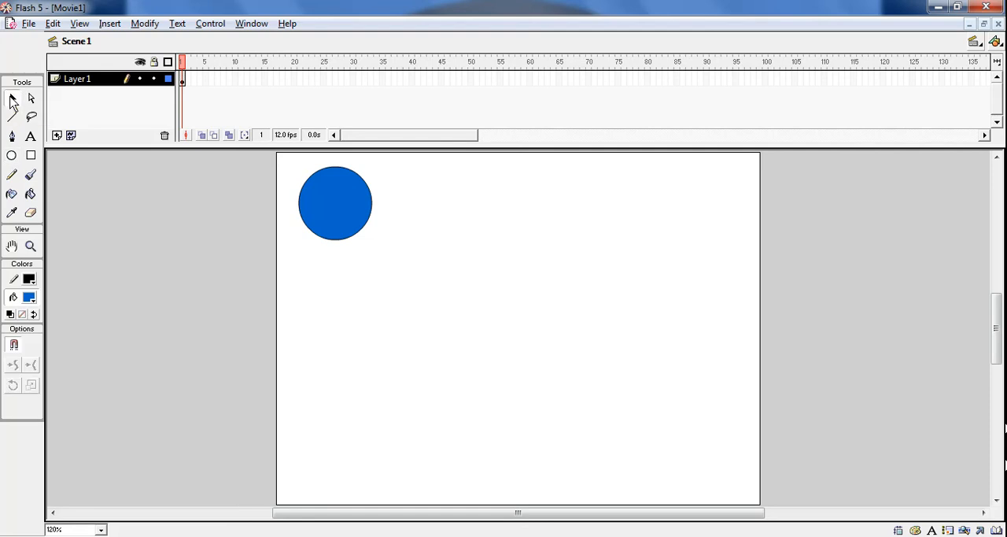
pyautogui.click(338, 231)
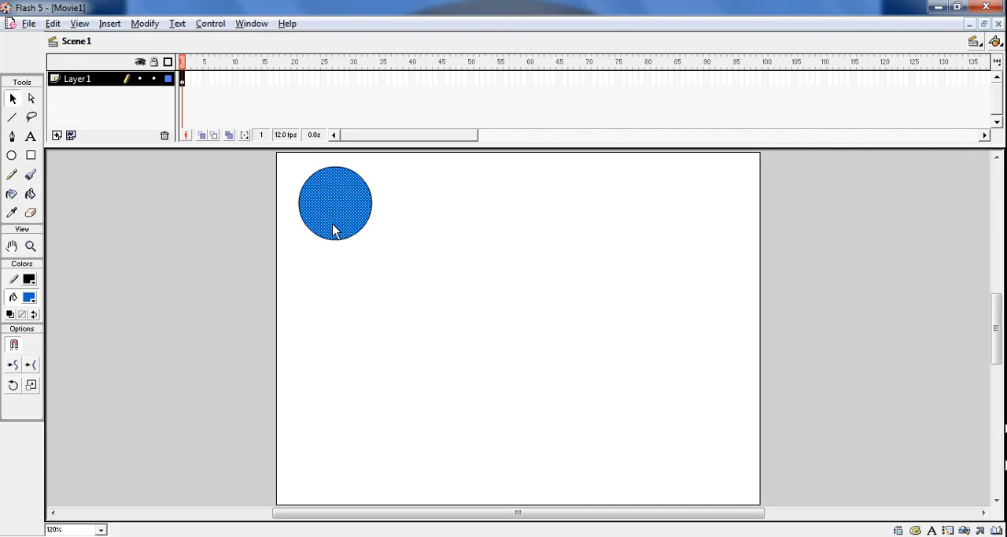
pyautogui.click(29, 297)
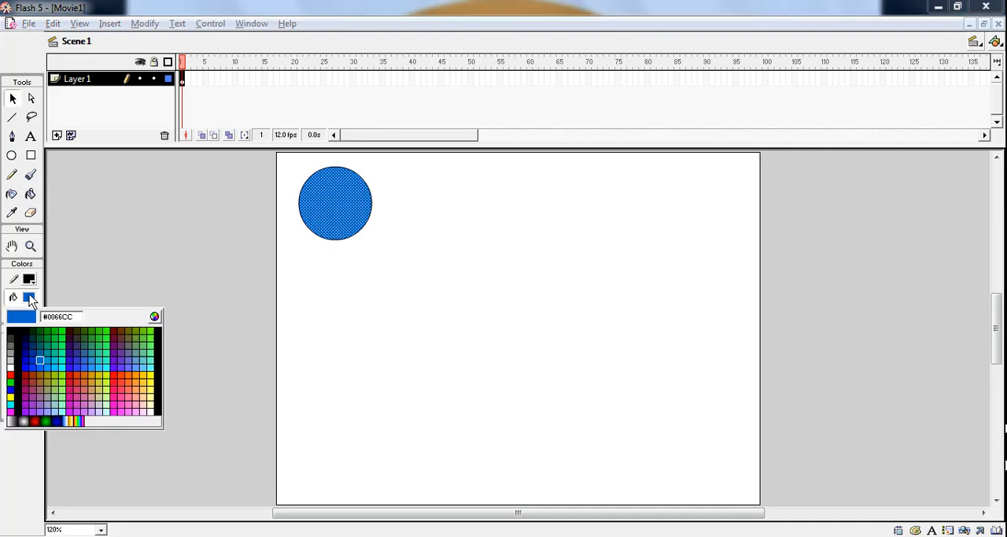
pyautogui.click(46, 421)
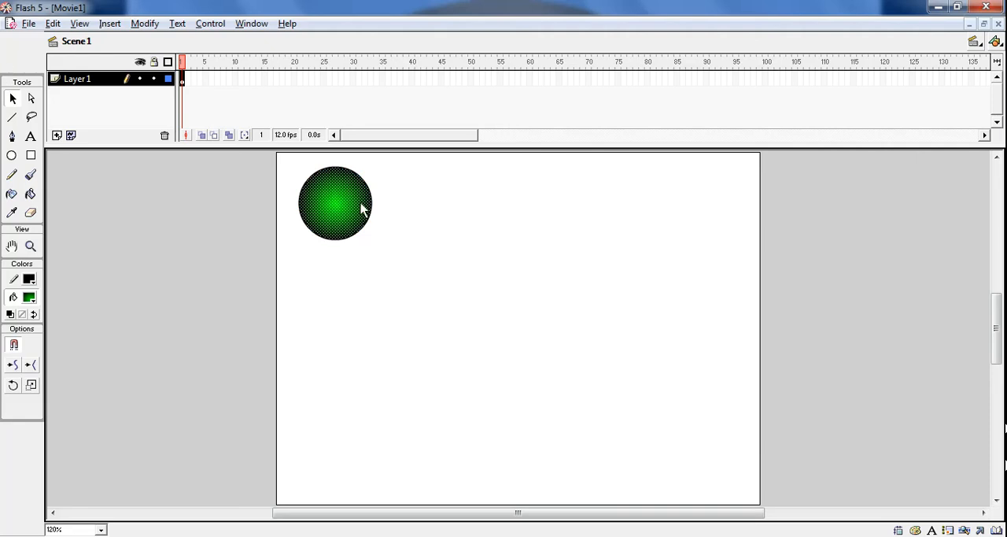
pyautogui.click(419, 225)
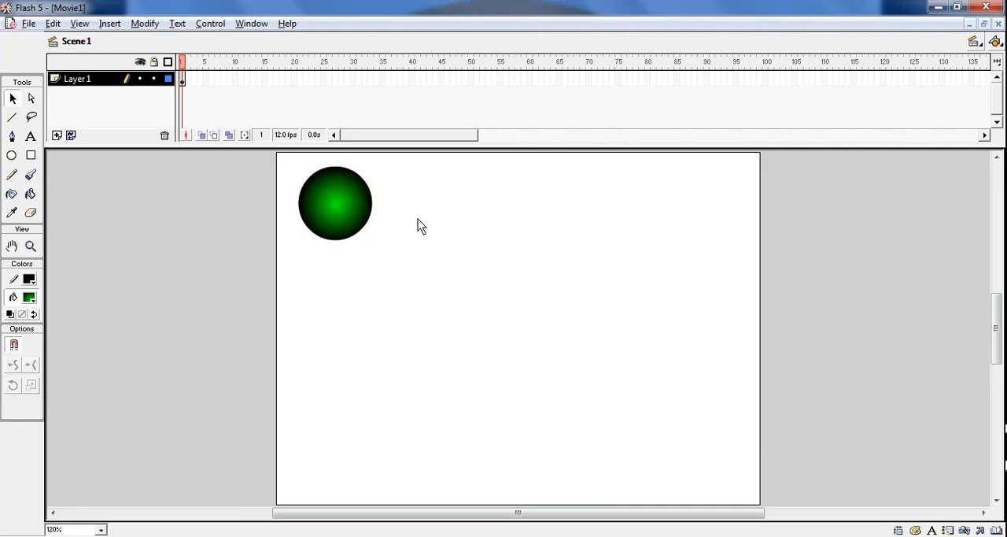
# - Change the circle's fill to the blue radial gradient
pyautogui.click(346, 224)
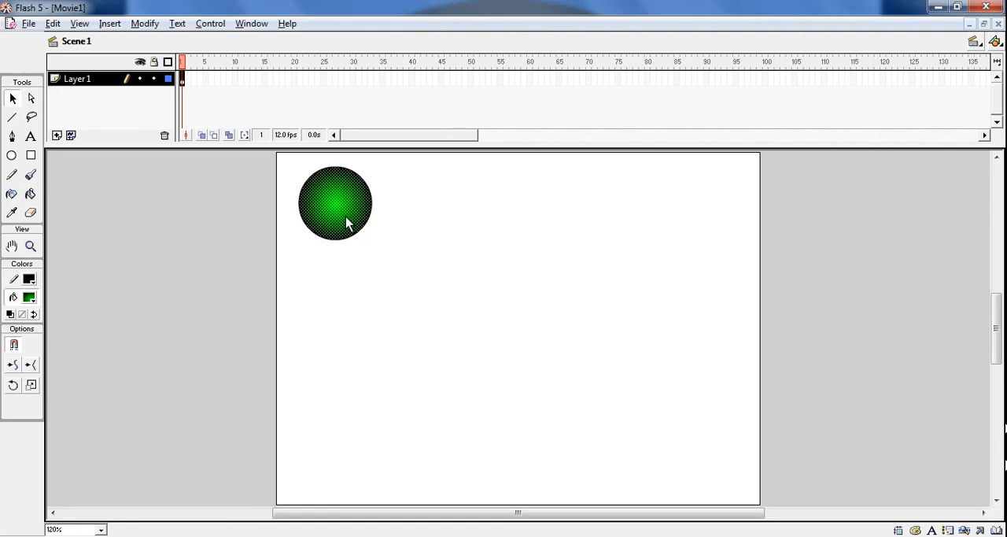
pyautogui.click(31, 298)
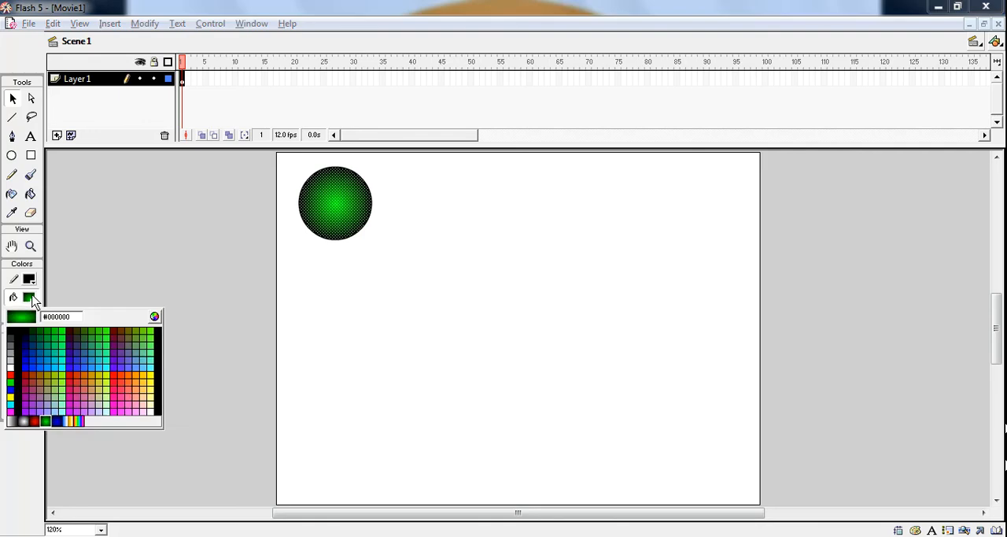
pyautogui.click(60, 423)
pyautogui.click(529, 213)
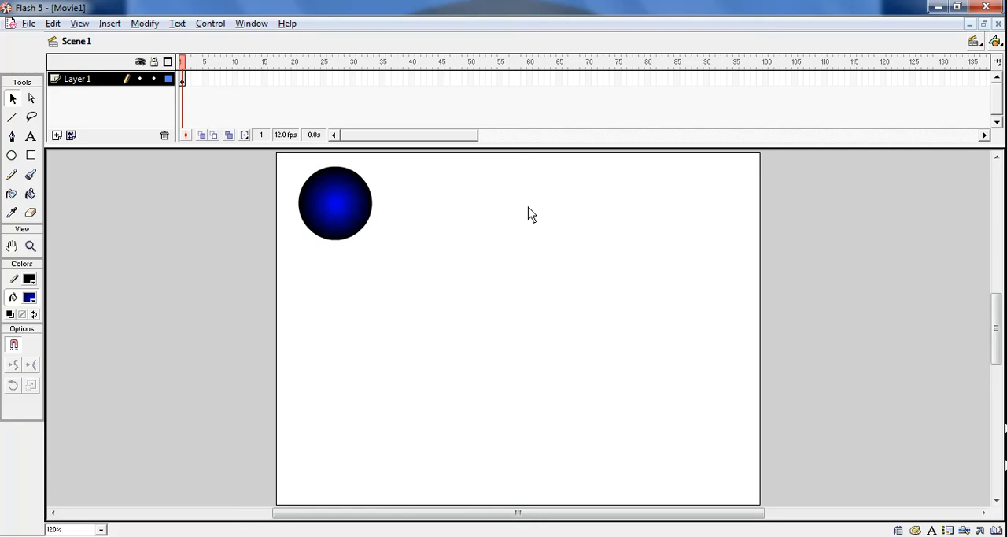
# - Create a motion tween from the whole circle, including its outline, in frame 1 of Layer 1
pyautogui.click(346, 205)
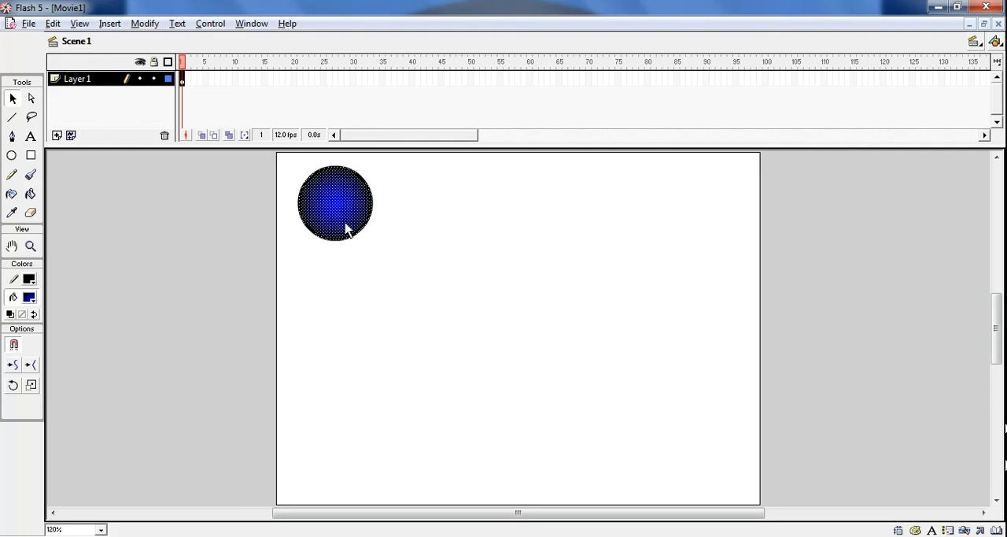
pyautogui.click(107, 24)
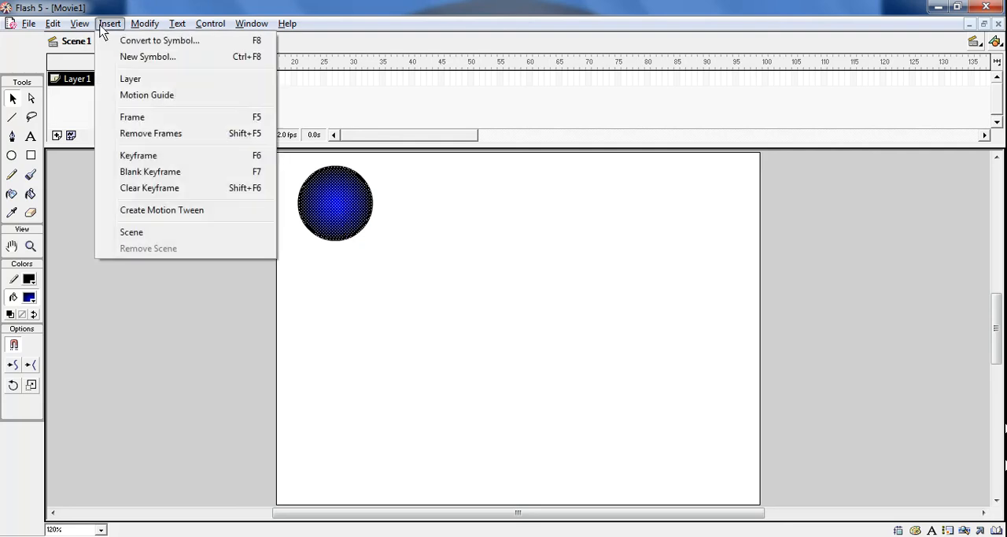
pyautogui.click(208, 210)
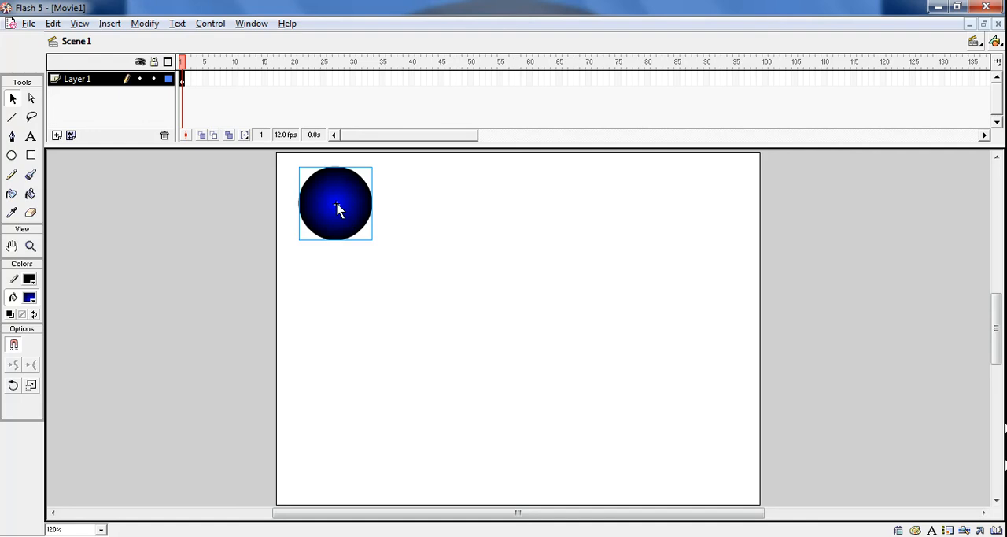
# - Insert a keyframe at frame 100 with the ball moved to the stage's lower-right corner, and play the animation
pyautogui.click(767, 79)
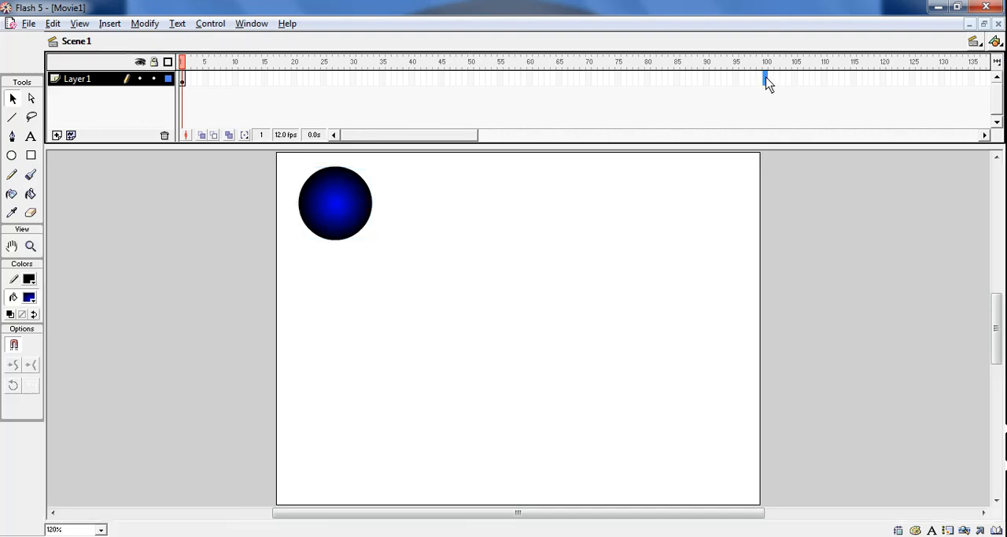
pyautogui.click(109, 24)
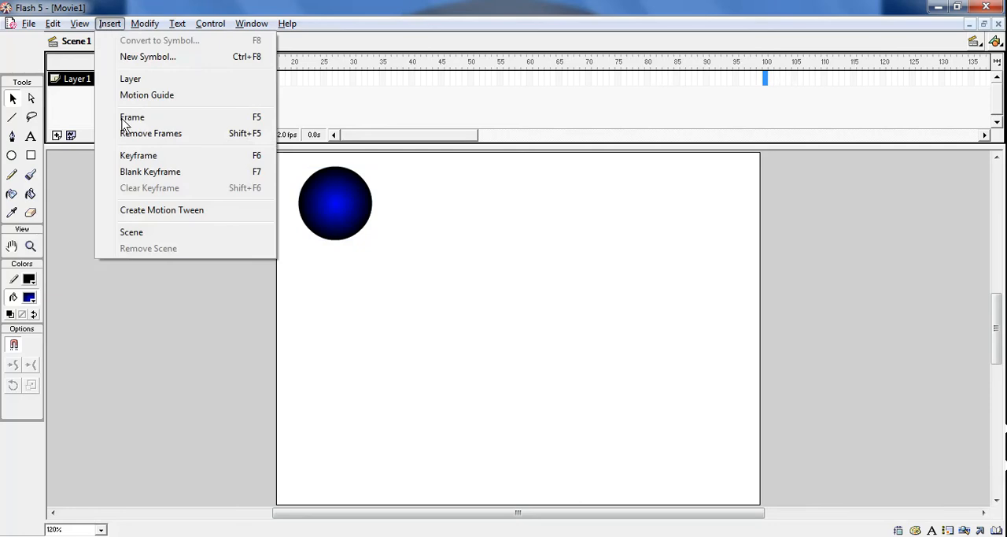
pyautogui.click(139, 157)
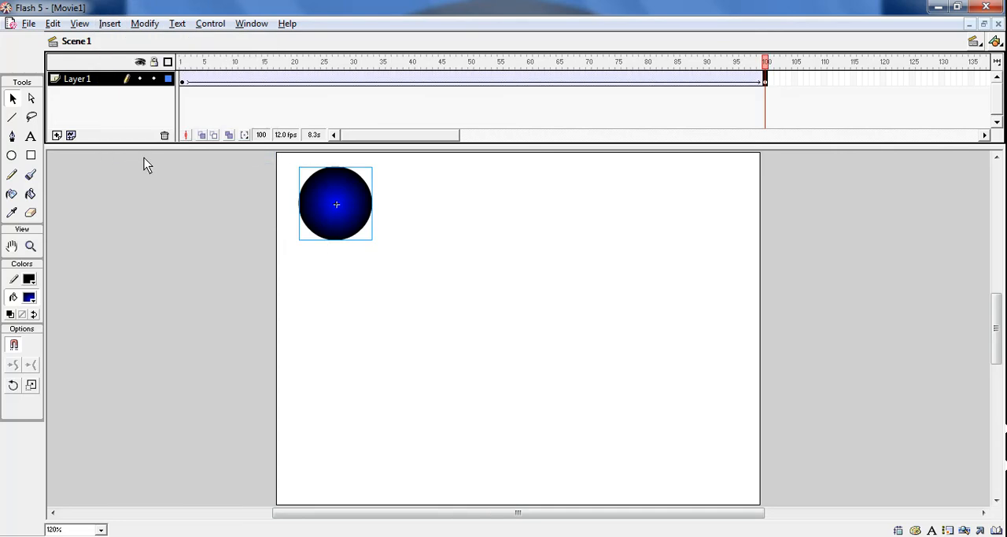
pyautogui.moveTo(348, 225); pyautogui.dragTo(728, 489)
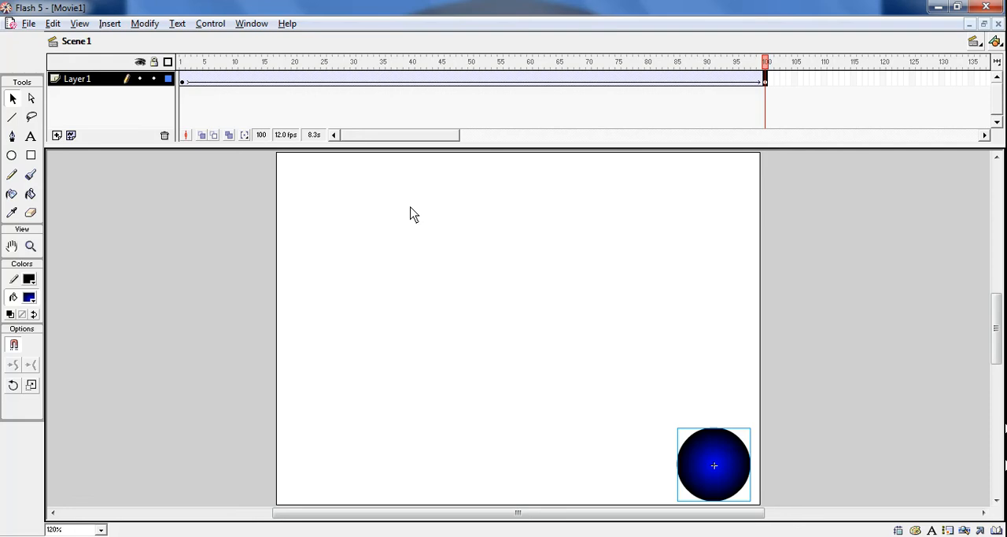
pyautogui.press('Return')
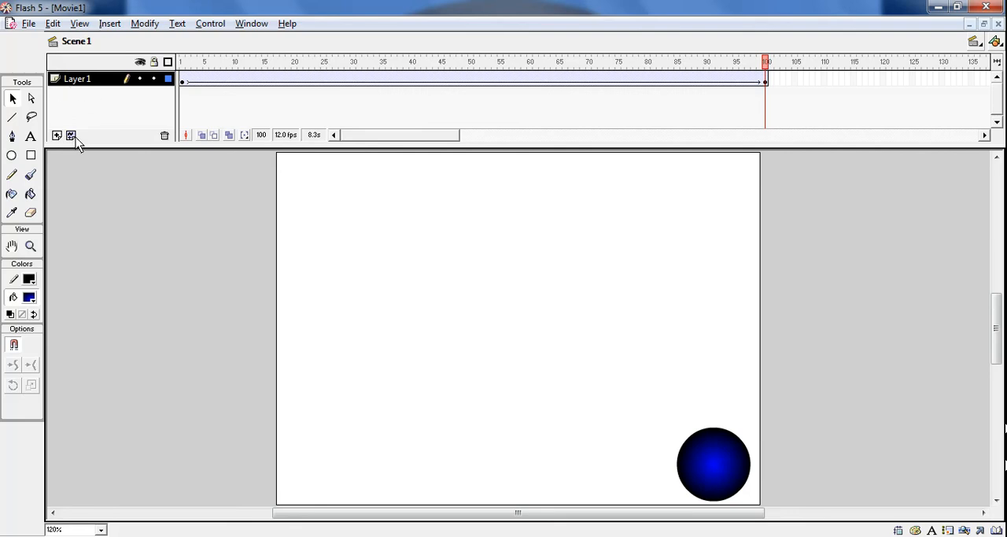
# - On a new motion guide layer for Layer 1, draw a wavy path across the stage with the Pencil in Smooth mode, and play the animation
pyautogui.click(72, 139)
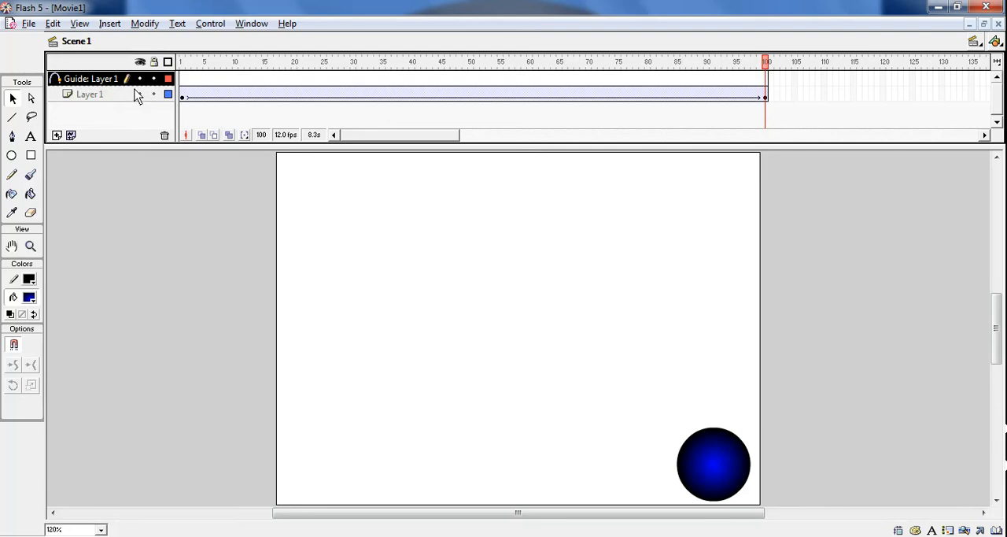
pyautogui.click(183, 80)
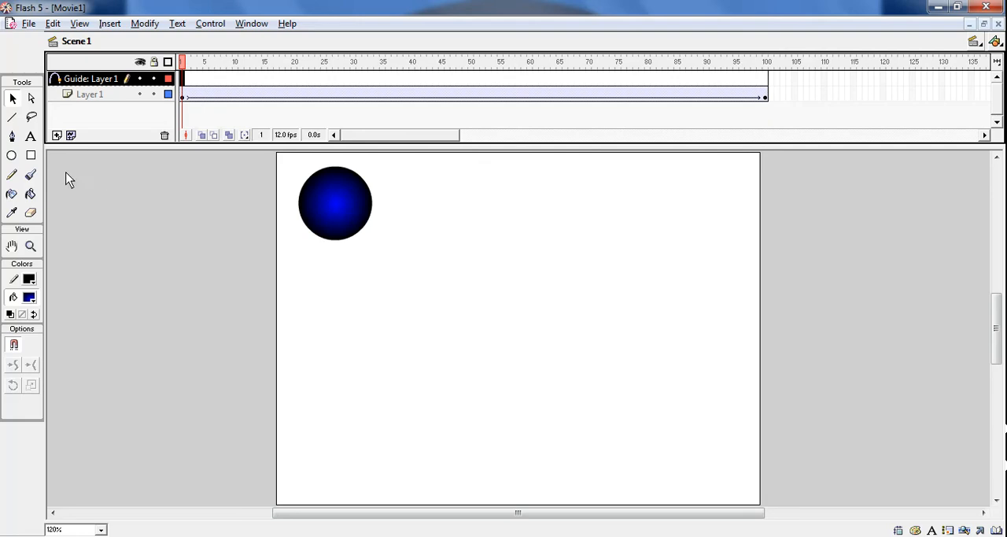
pyautogui.click(12, 176)
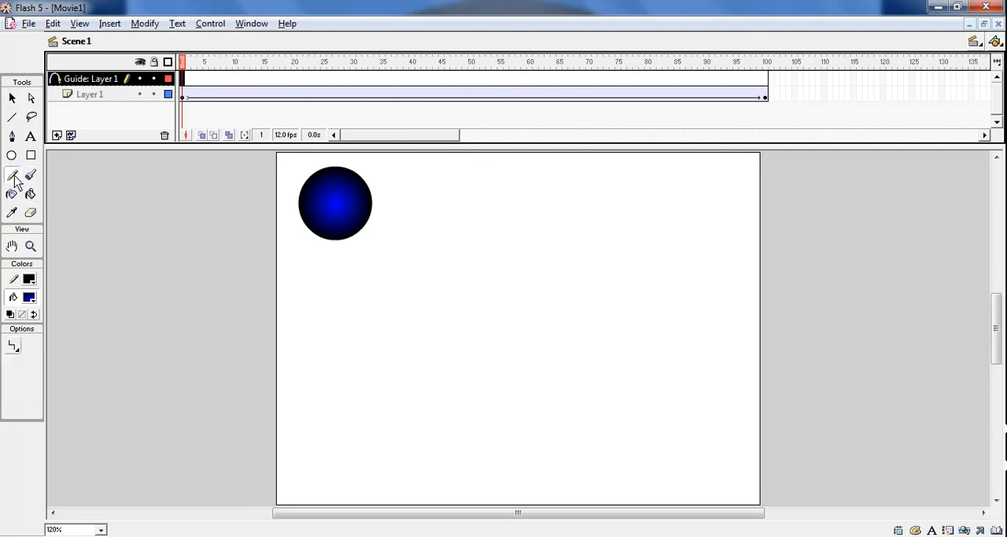
pyautogui.click(15, 348)
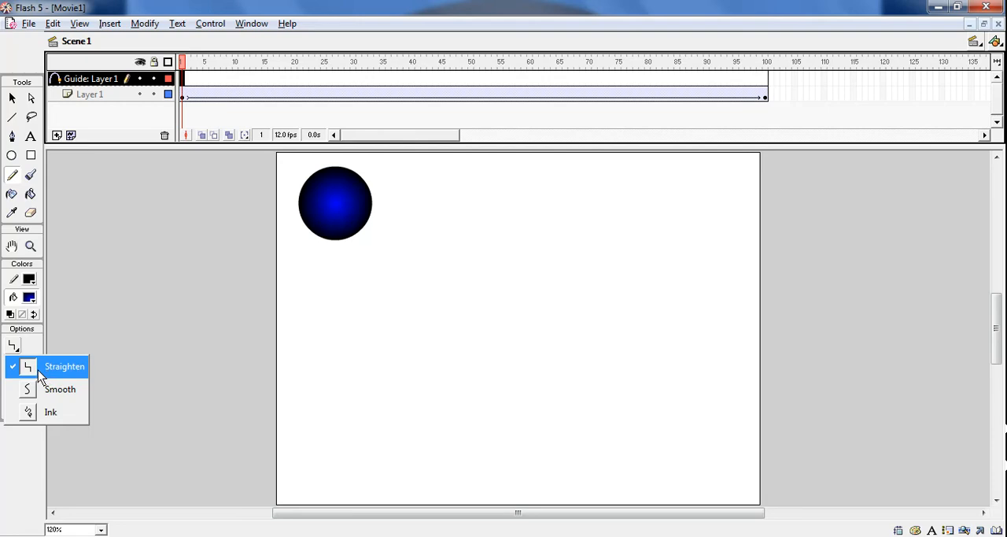
pyautogui.click(45, 389)
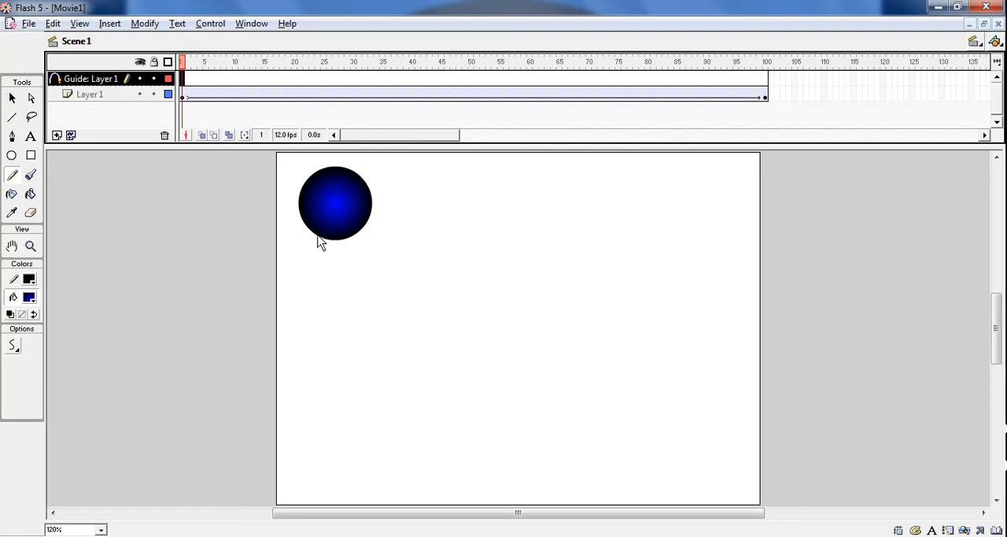
pyautogui.moveTo(318, 240)
pyautogui.mouseDown()
pyautogui.moveTo(313, 321)
pyautogui.moveTo(410, 366)
pyautogui.moveTo(505, 296)
pyautogui.moveTo(644, 242)
pyautogui.moveTo(705, 300)
pyautogui.moveTo(720, 351)
pyautogui.mouseUp()
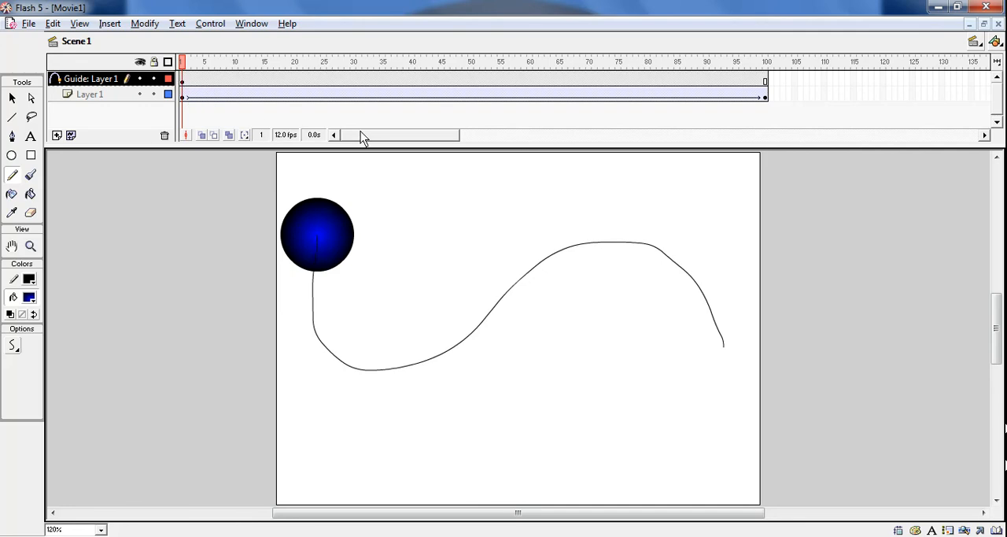
pyautogui.press('Return')
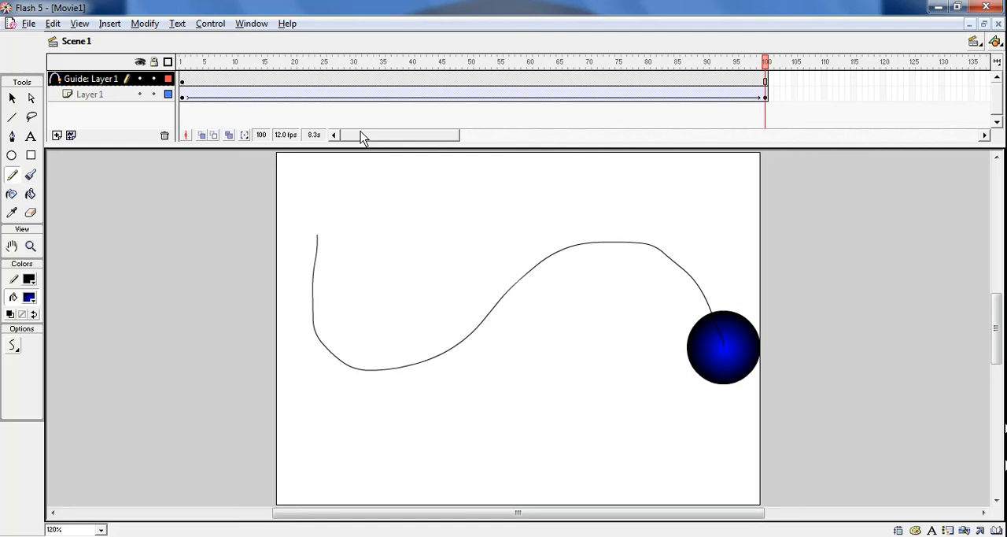
# - In frame 1, move the ball away from the start of the guide path and snap it back onto that starting point
pyautogui.click(182, 82)
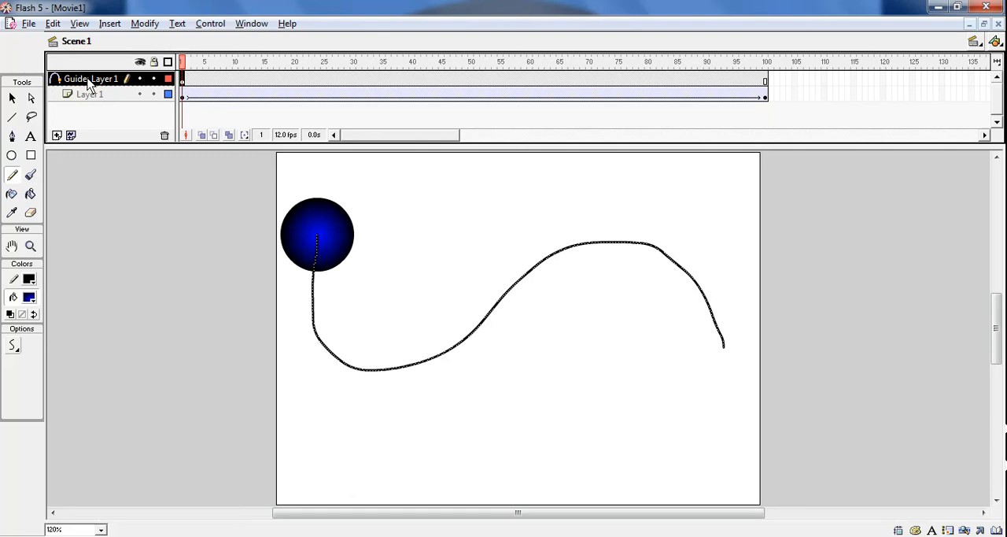
pyautogui.click(11, 98)
pyautogui.moveTo(351, 224); pyautogui.dragTo(383, 262)
pyautogui.moveTo(482, 277); pyautogui.dragTo(296, 264)
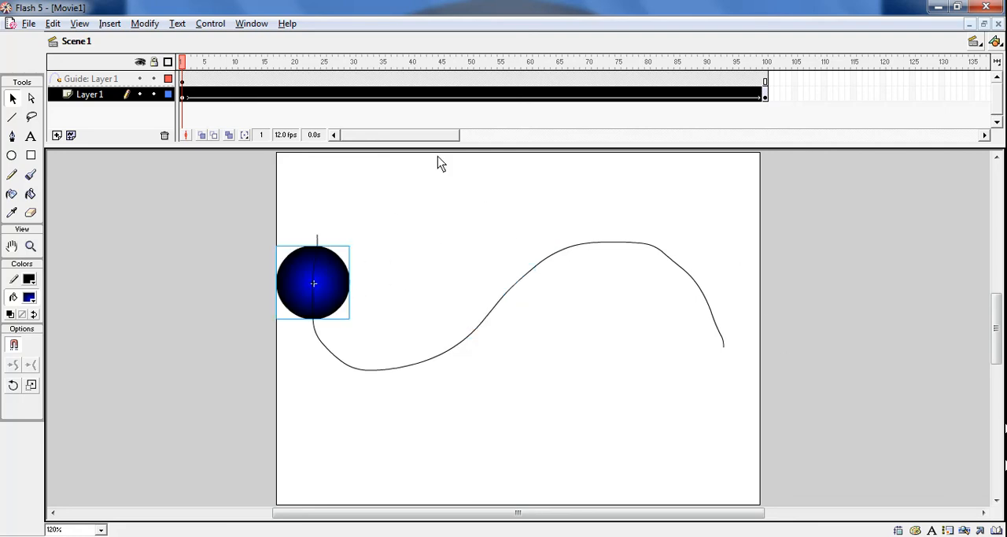
pyautogui.moveTo(337, 299); pyautogui.dragTo(350, 250)
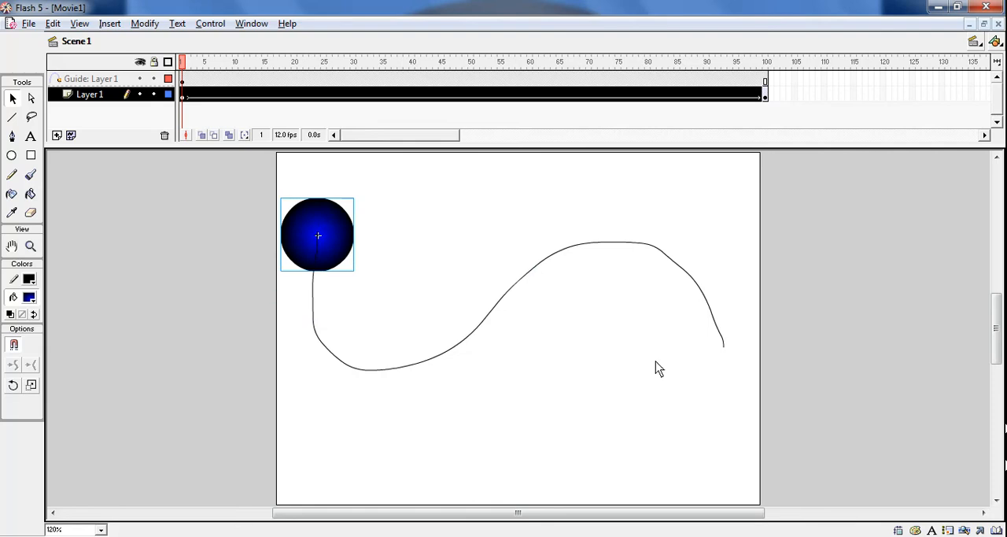
# - In frame 100, move the ball straight down off the end of the guide path and play the animation
pyautogui.click(767, 91)
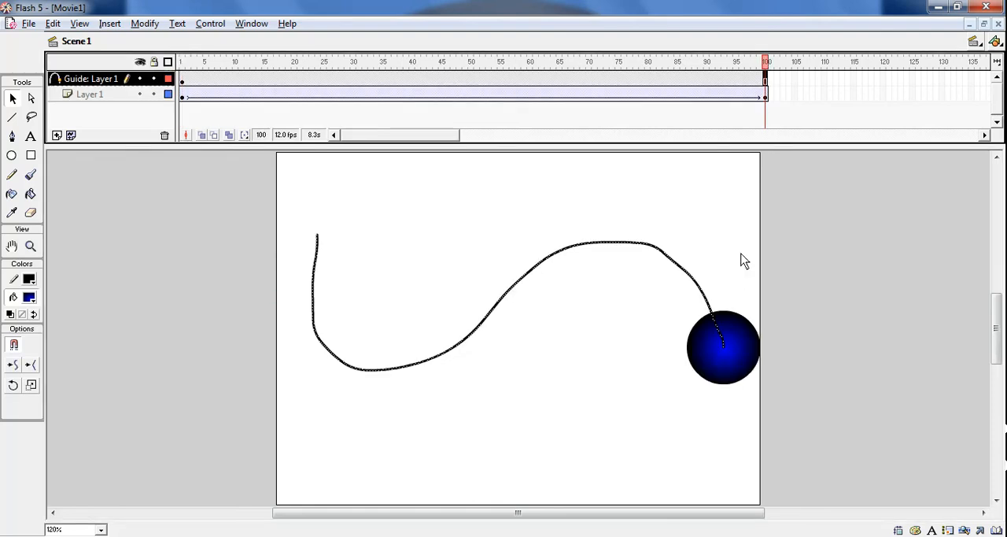
pyautogui.moveTo(755, 359); pyautogui.dragTo(754, 470)
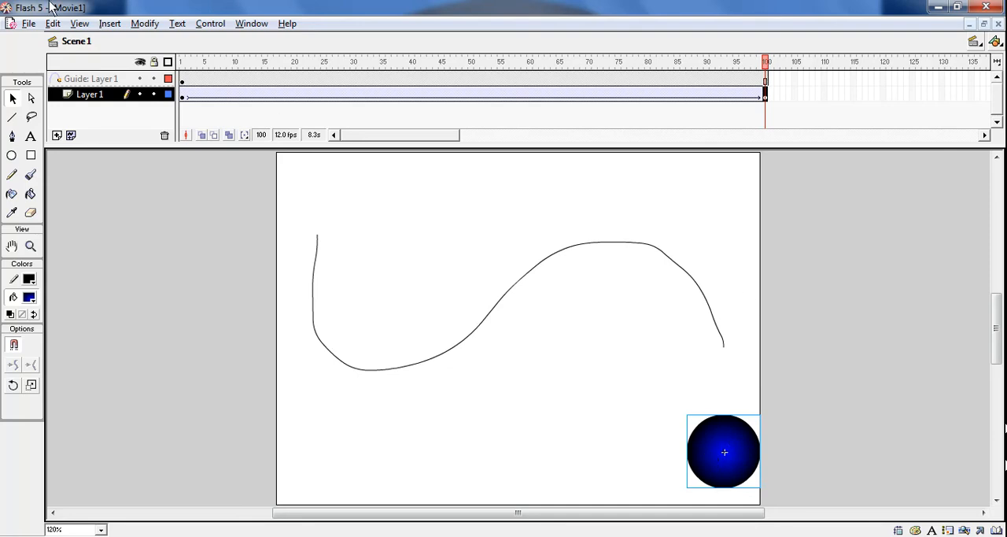
pyautogui.press('Return')
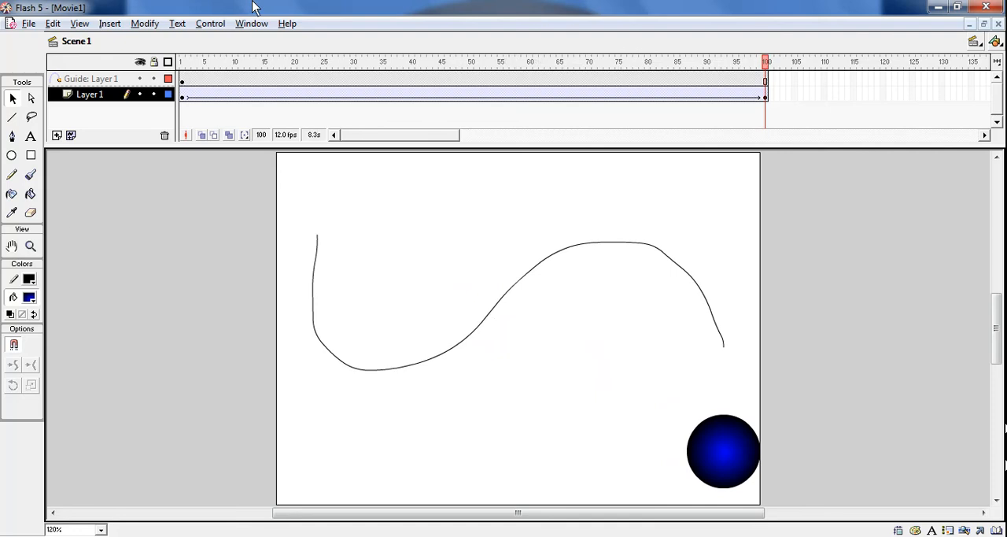
# - Check the ball's position in frame 1, and snap the ball onto the end of the guide path in frame 100
pyautogui.click(182, 80)
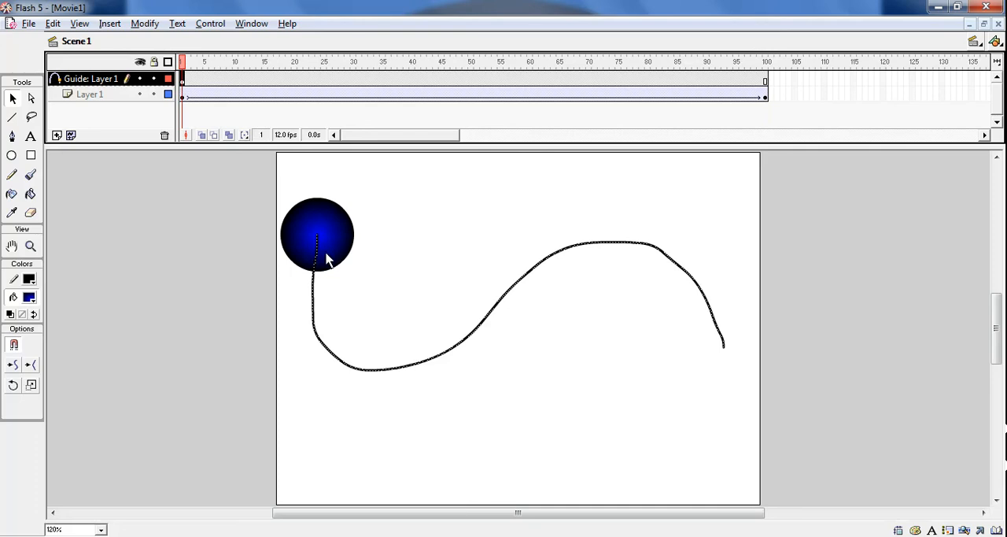
pyautogui.click(764, 82)
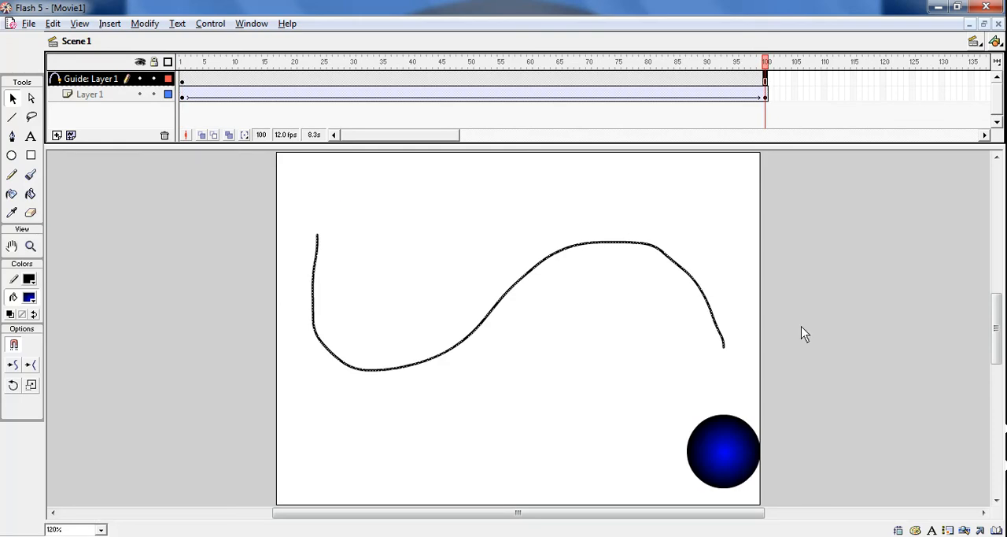
pyautogui.moveTo(718, 449); pyautogui.dragTo(730, 406)
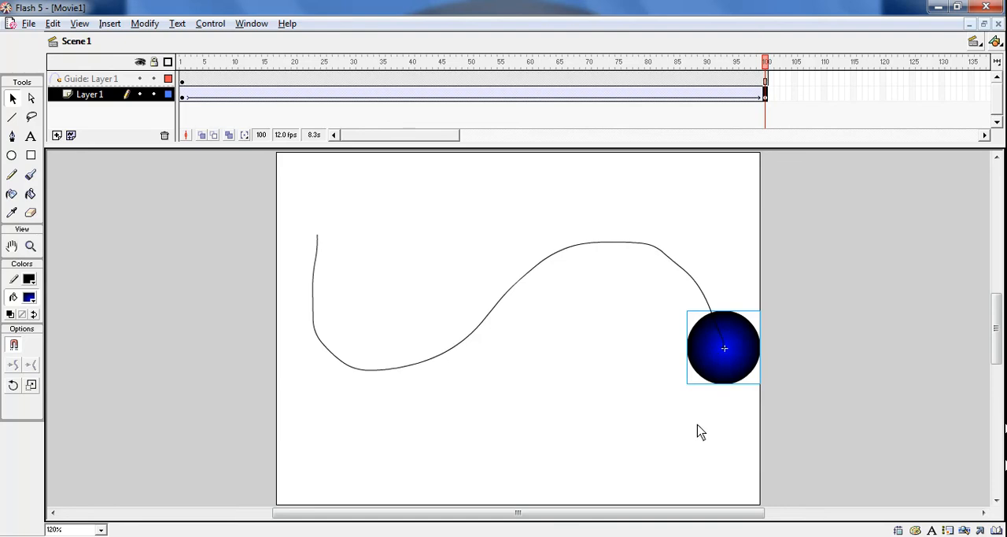
# - Undo the recent ball moves in frame 100, and place the ball back on the end of the guide path
pyautogui.click(52, 24)
pyautogui.click(59, 41)
pyautogui.click(54, 24)
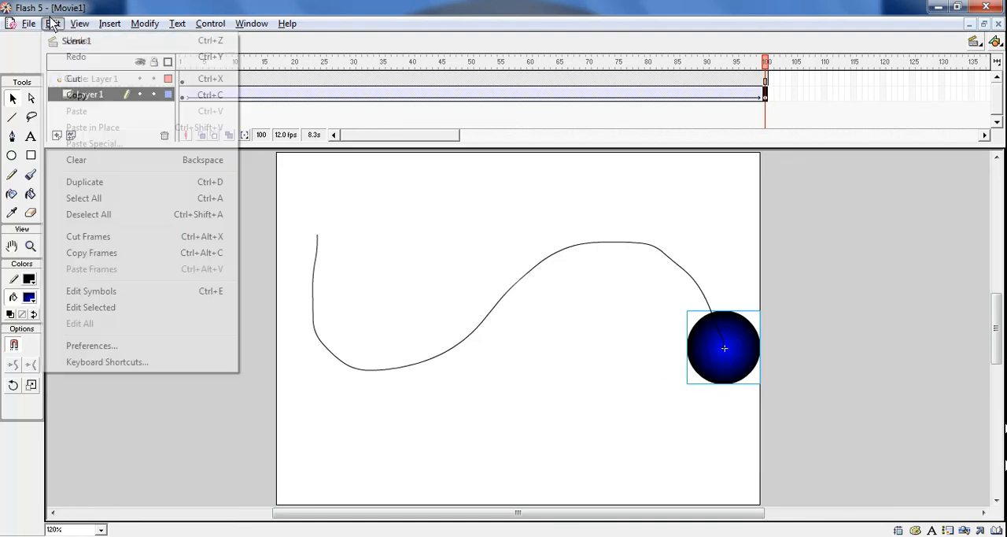
pyautogui.click(75, 41)
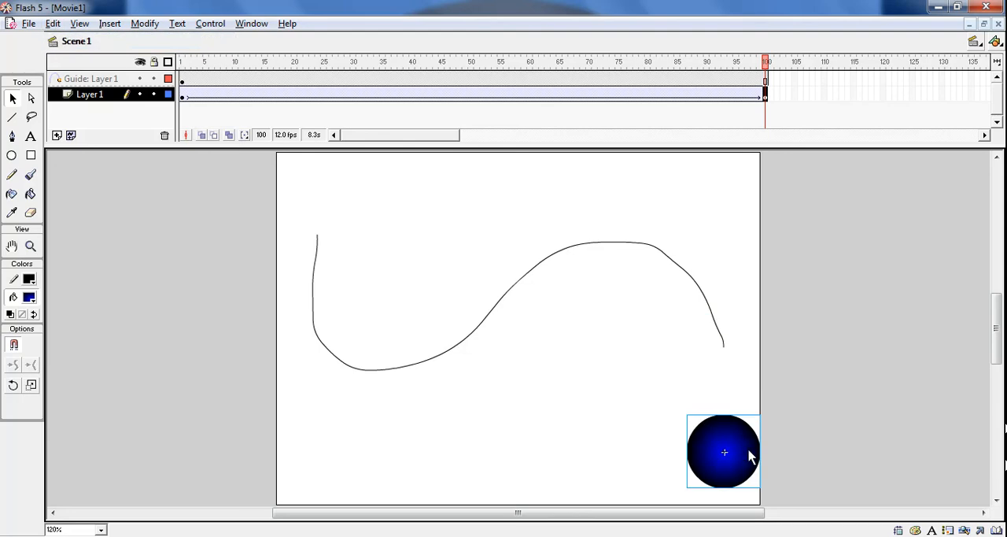
pyautogui.moveTo(753, 457); pyautogui.dragTo(722, 388)
pyautogui.hotkey('ctrl', 'z')
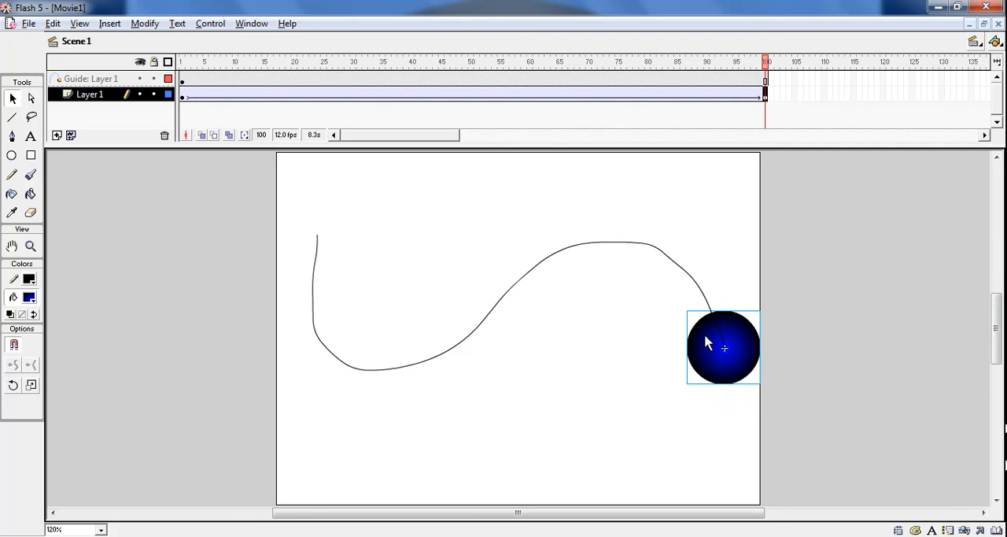
# - Check the ball's position on the guide path in frame 1, and test the movie before returning to the stage
pyautogui.click(181, 82)
pyautogui.click(336, 249)
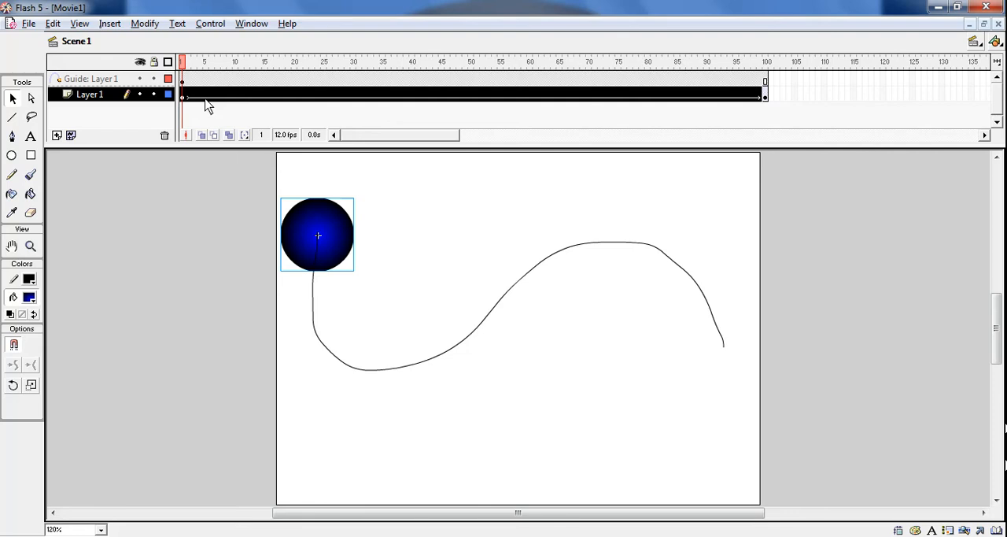
pyautogui.hotkey('ctrl', 'Return')
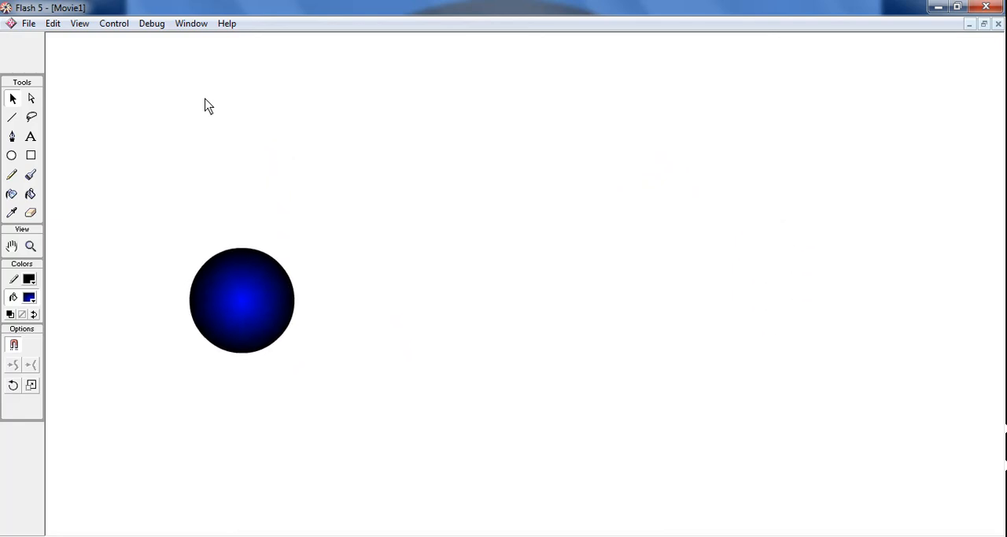
pyautogui.click(997, 23)
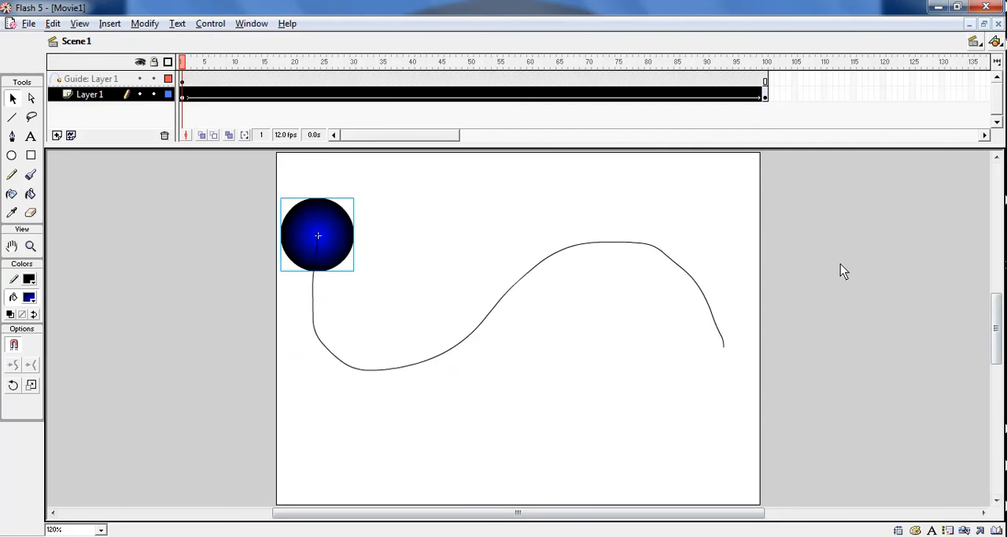